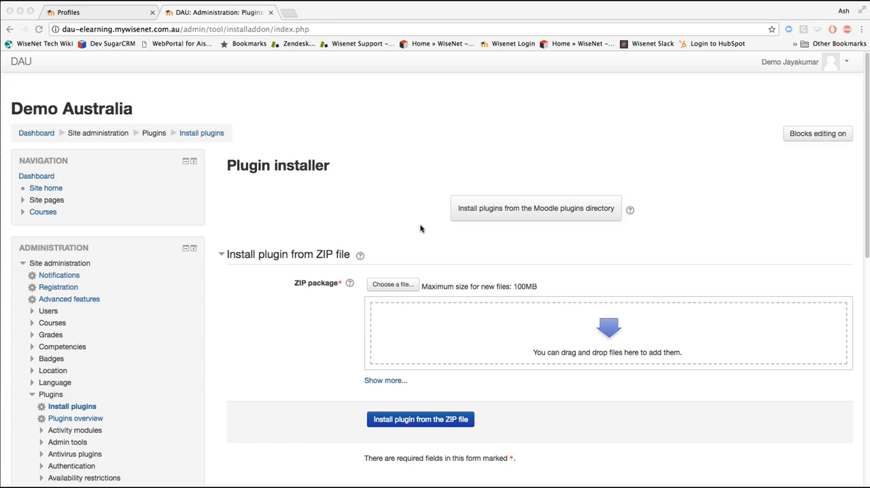
Step: Upload auth_wisenetconnector.zip as the ZIP package in the plugin installer
click(407, 286)
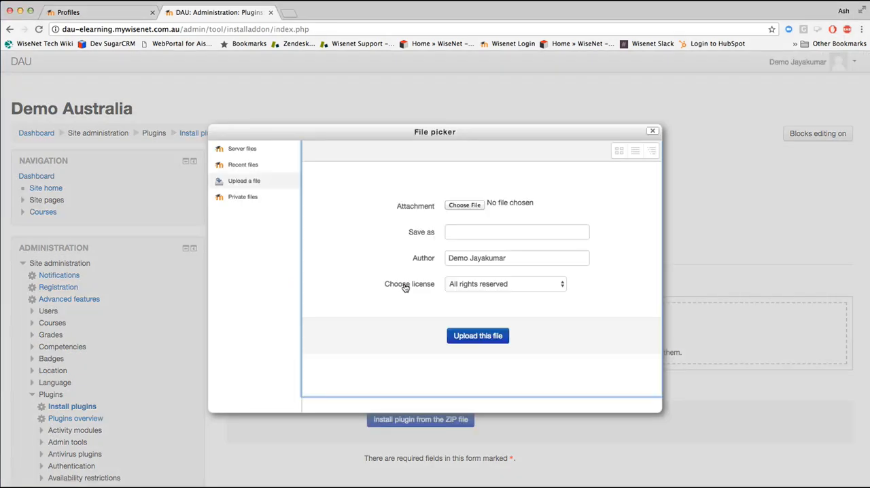
click(475, 209)
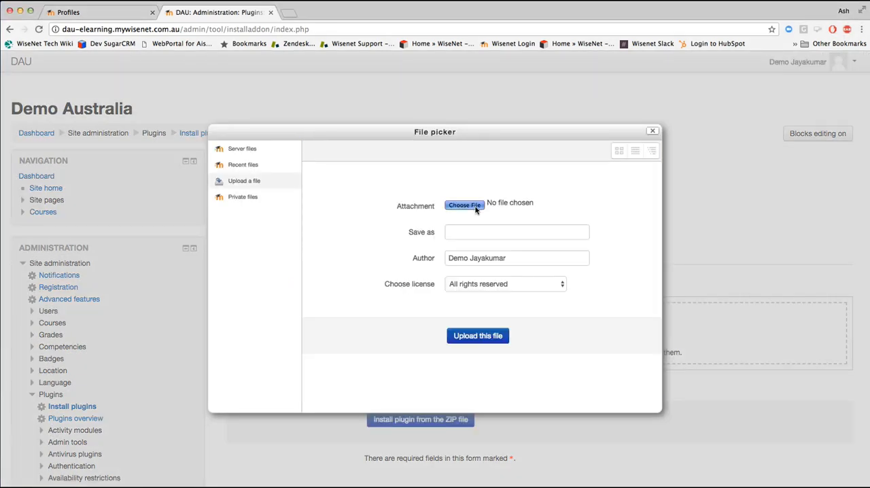
click(596, 385)
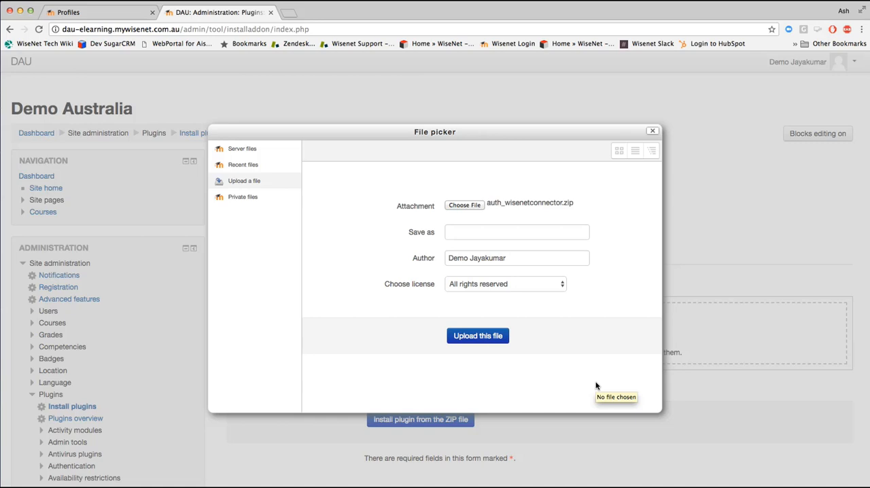
click(499, 339)
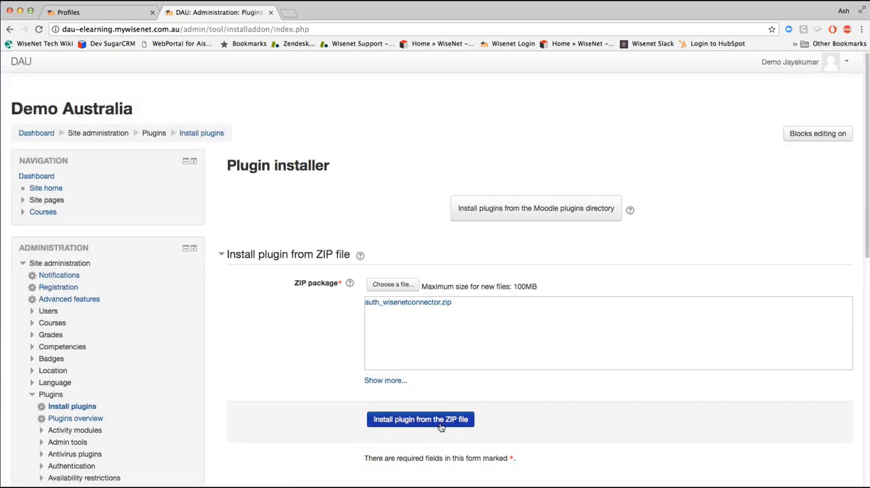
Step: Install the plugin from the uploaded ZIP file and upgrade the Moodle database to complete the plugin update
click(438, 421)
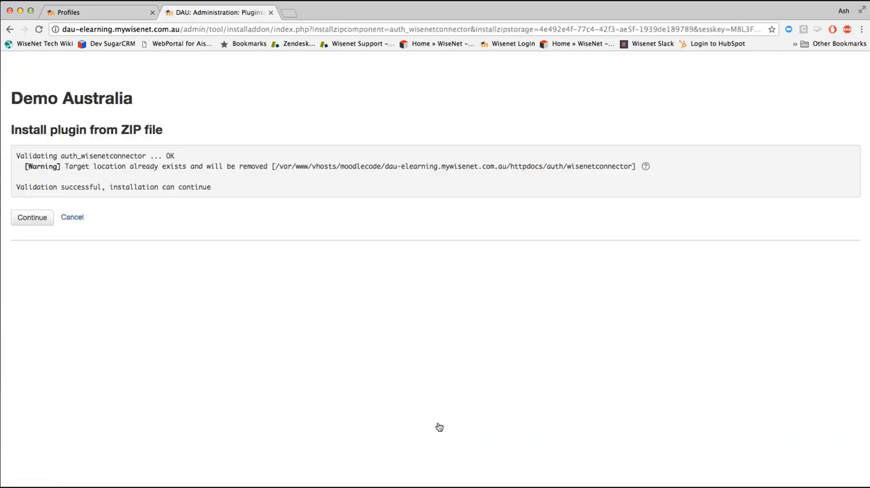
click(27, 221)
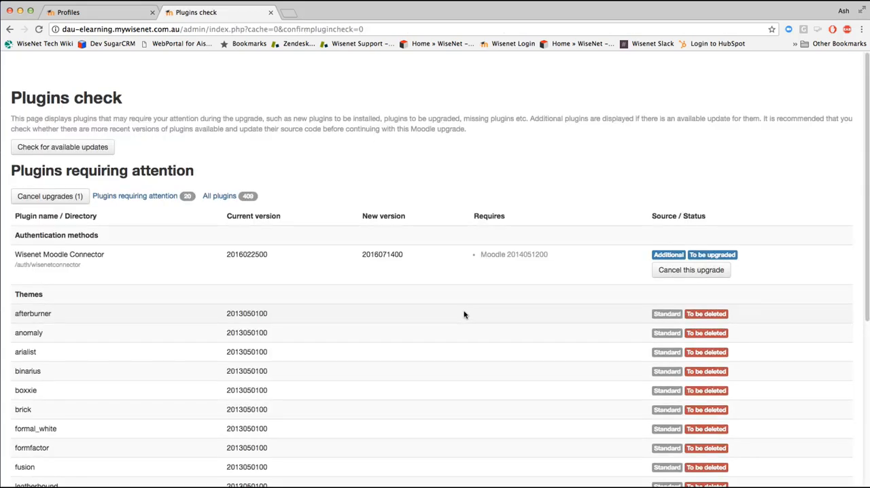
scroll(464, 314, down, 5)
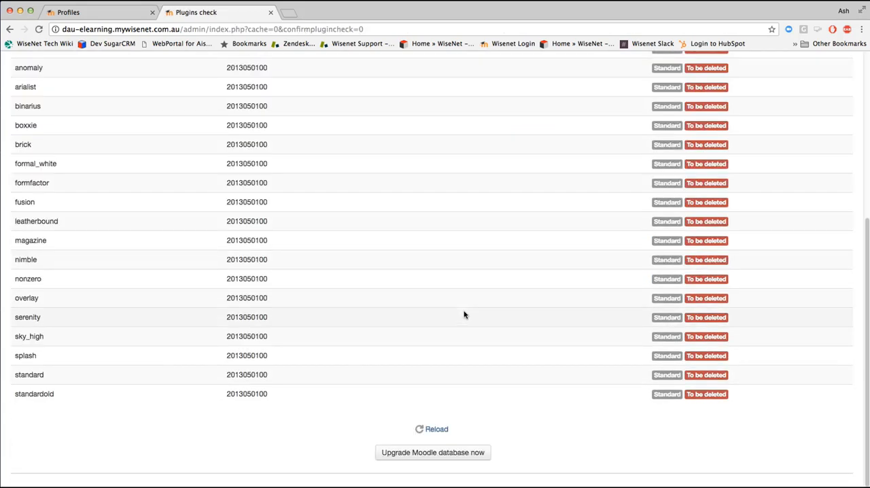
click(455, 454)
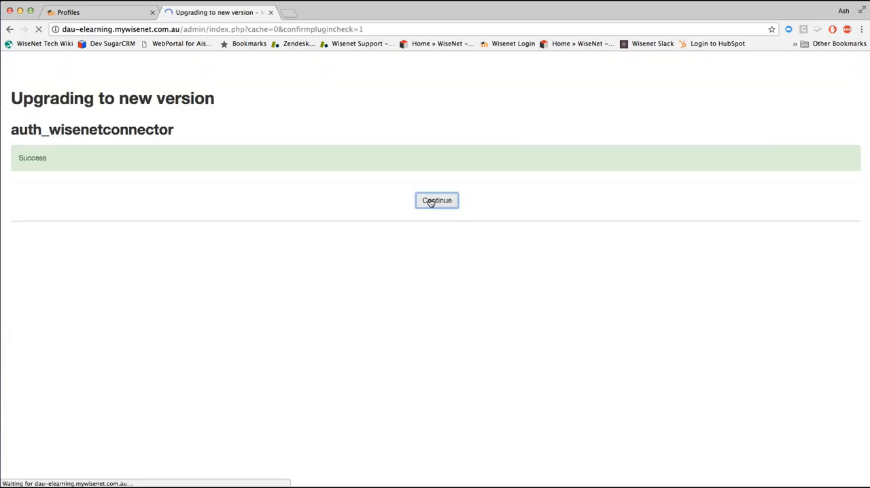
click(430, 202)
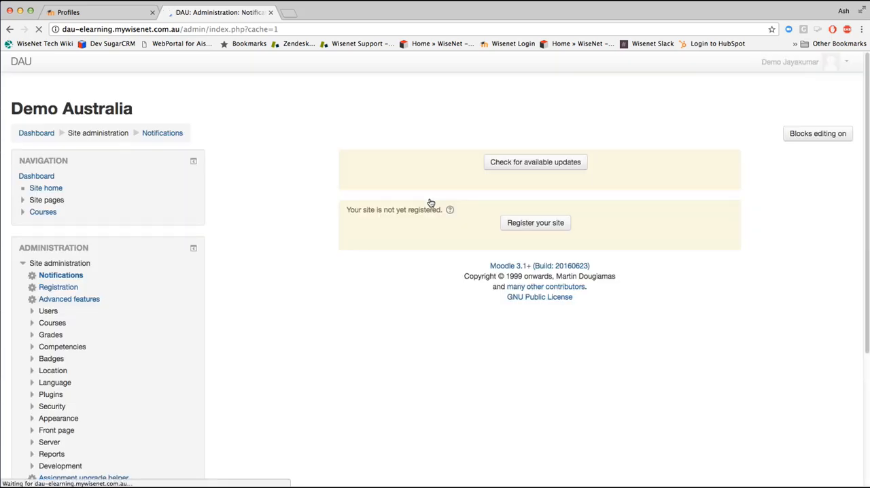
Step: Open the Wisenet Moodle Connector settings from the site's Manage authentication page
scroll(111, 361, down, 3)
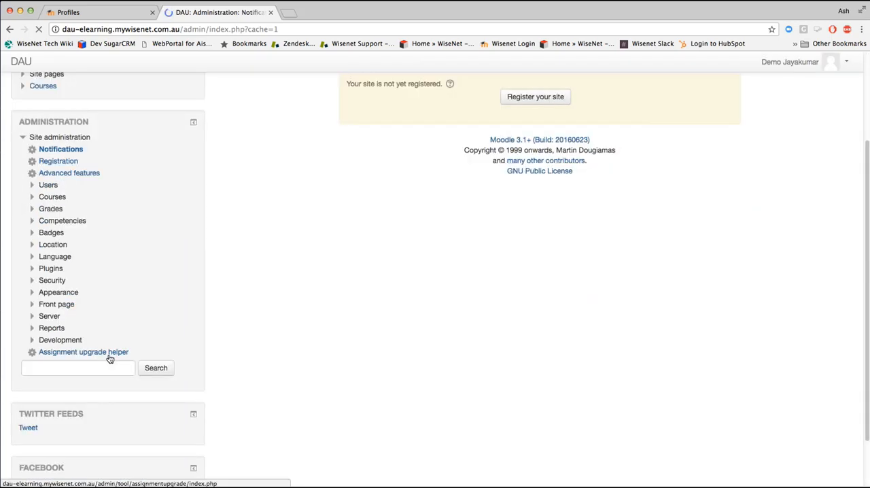
click(33, 268)
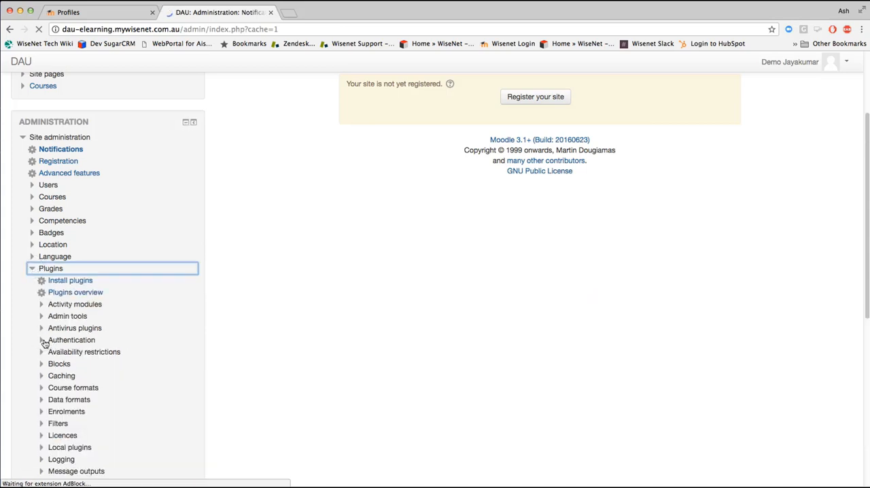
click(43, 340)
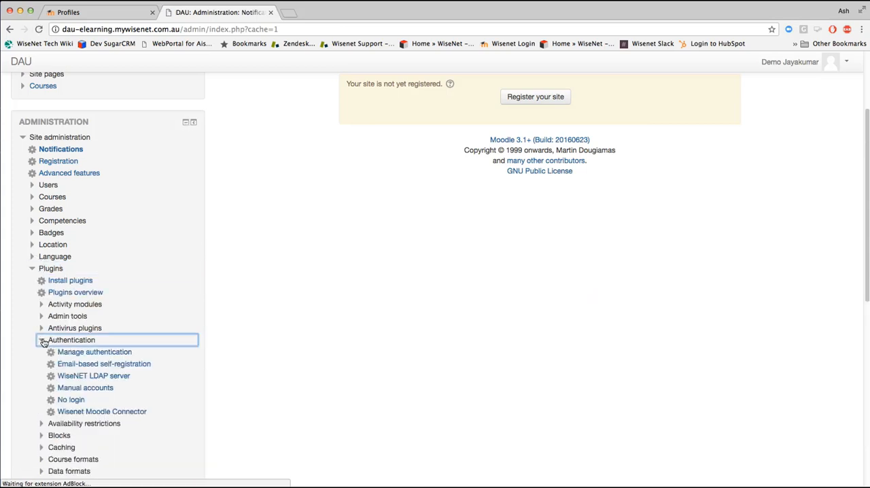
click(92, 353)
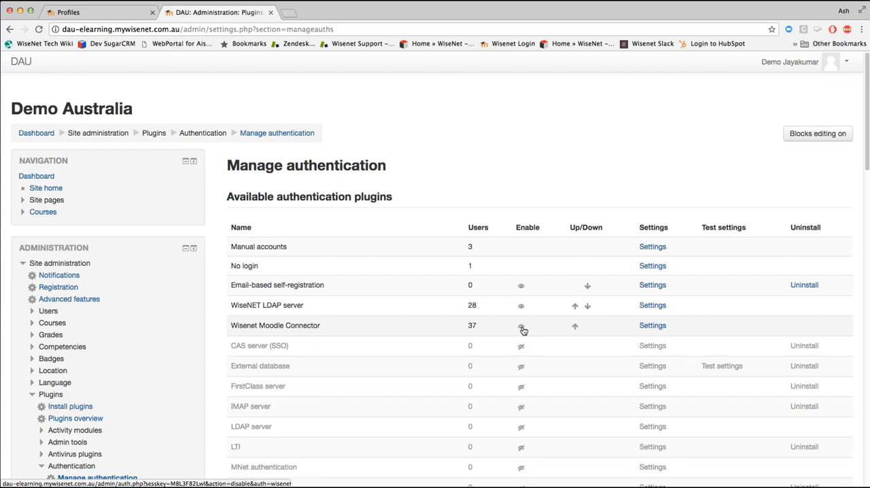
click(659, 328)
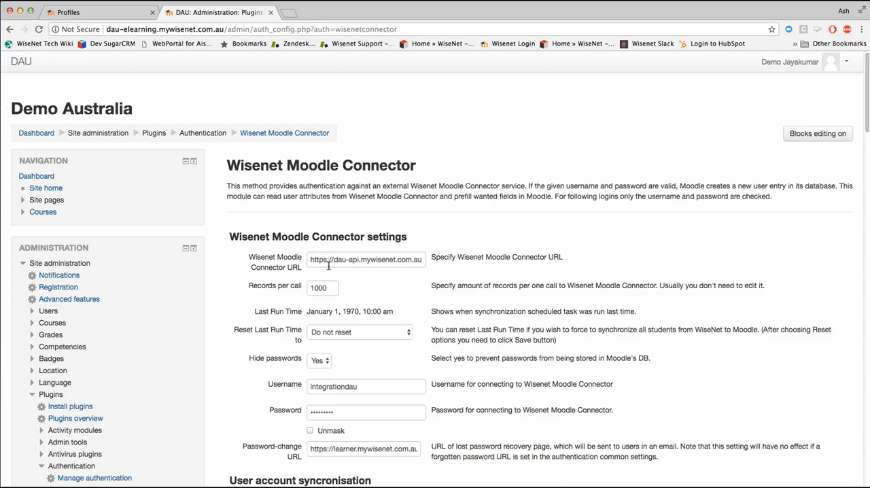
drag(333, 260, 346, 260)
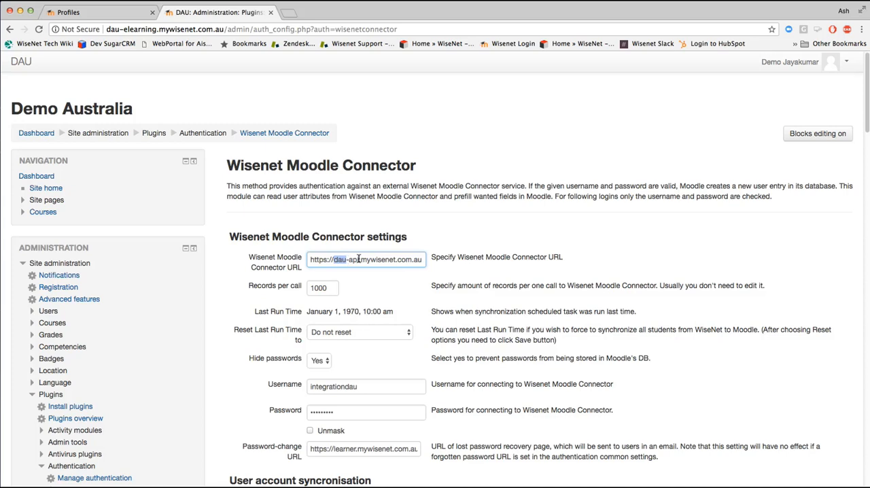
drag(361, 259, 429, 262)
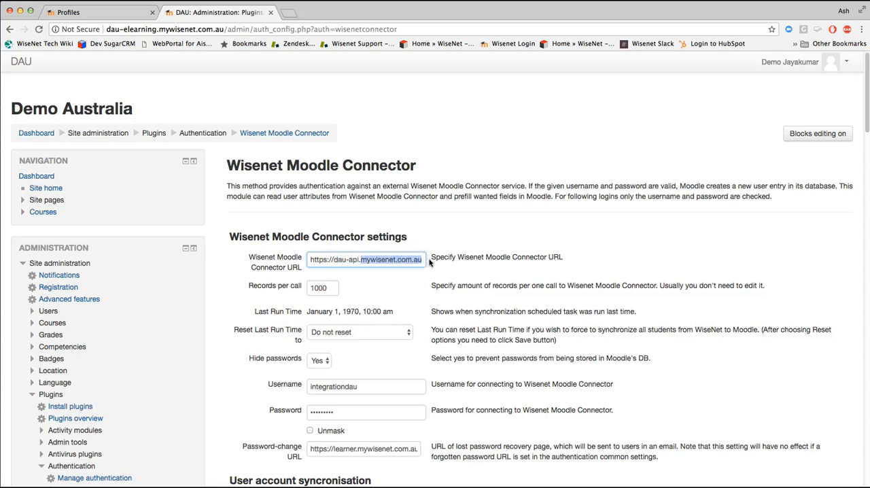
text(wisenet.co)
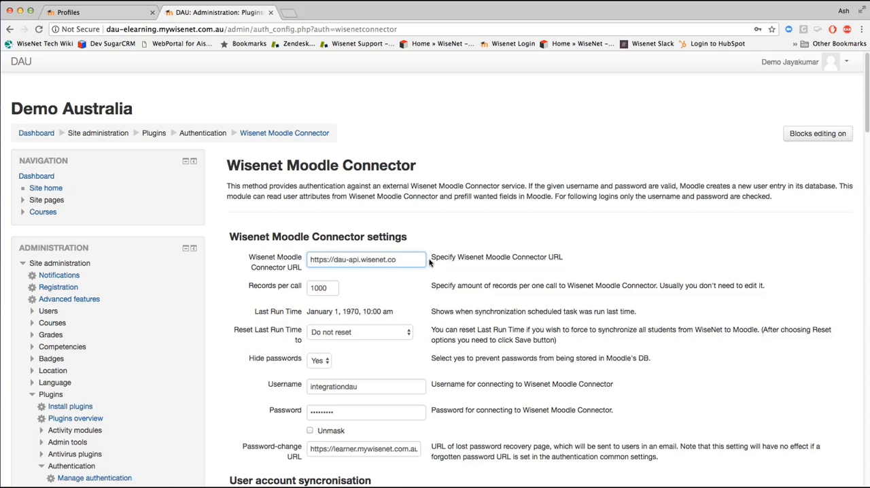
Step: Check the URL's dau prefix against the student numbers in the DAU profile's LRM learner list, and return to the connector settings
double_click(341, 261)
click(105, 11)
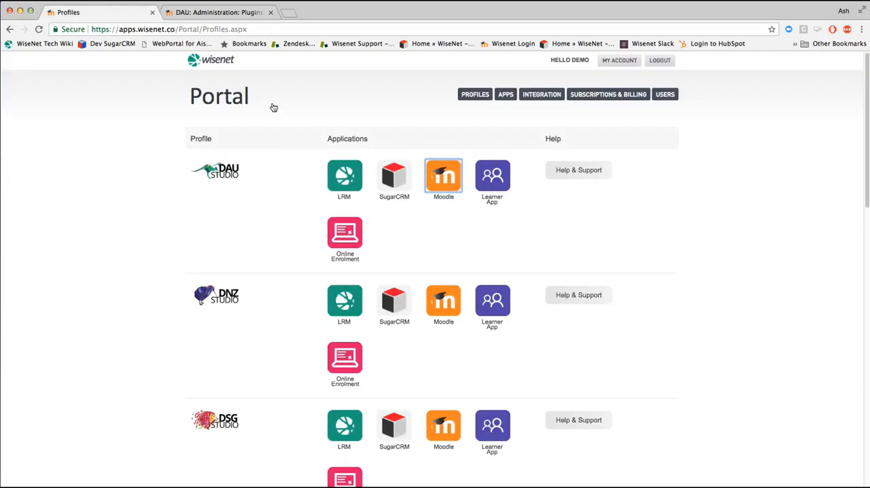
click(344, 176)
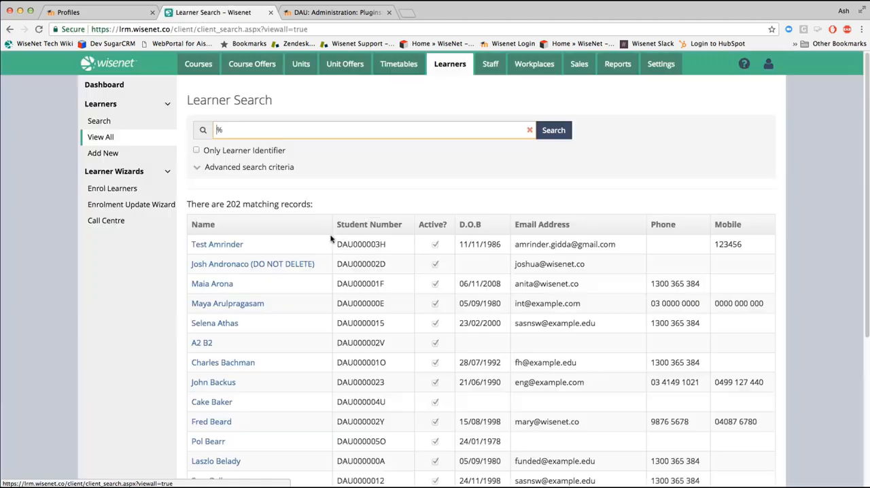
drag(339, 244, 354, 245)
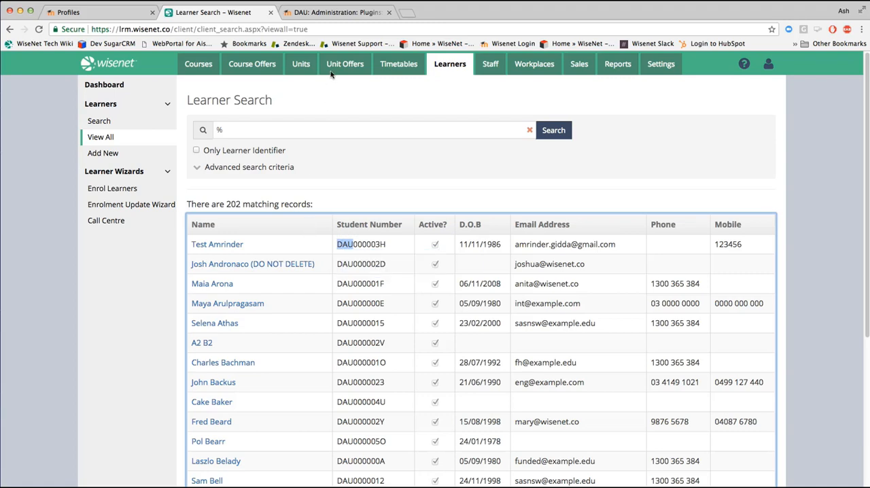
click(336, 15)
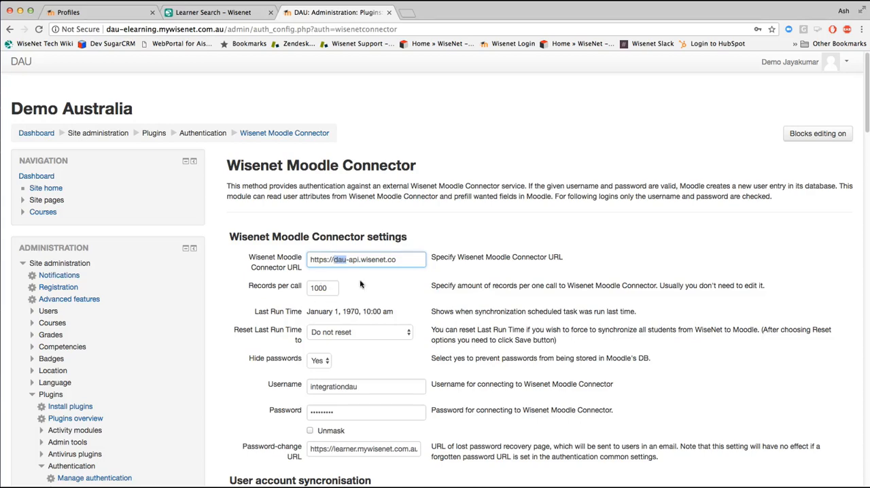
Step: Review the connector's username, password-change URL and the available options for removed external users
scroll(360, 284, down, 5)
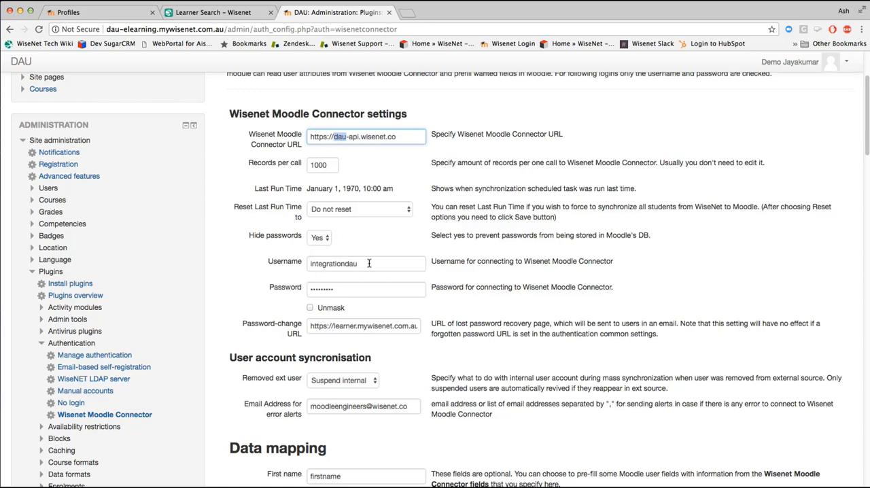
drag(369, 263, 305, 264)
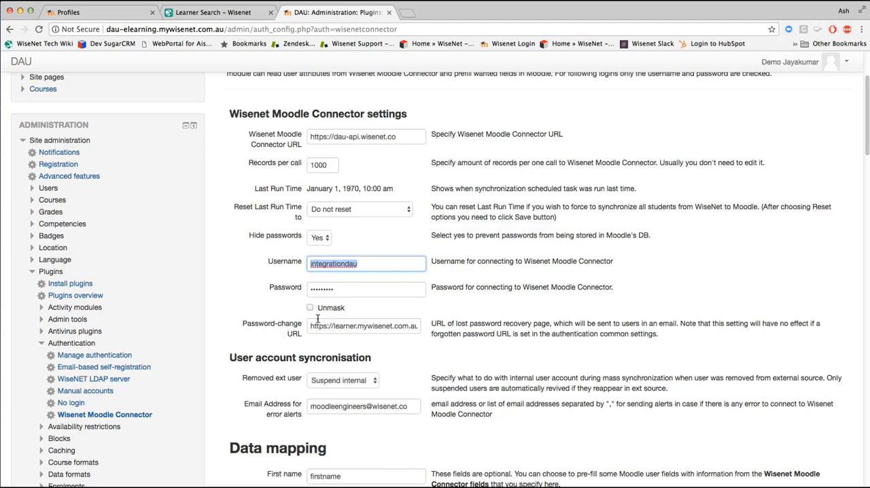
drag(310, 326, 432, 324)
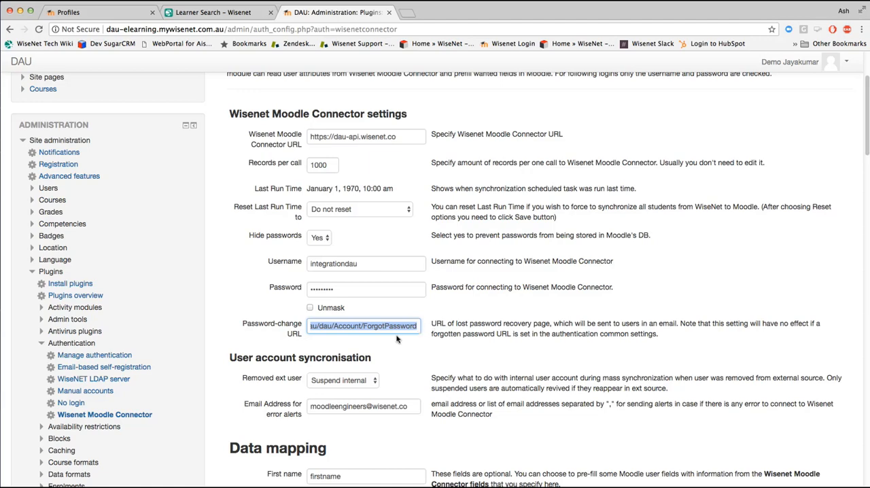
click(393, 355)
click(366, 382)
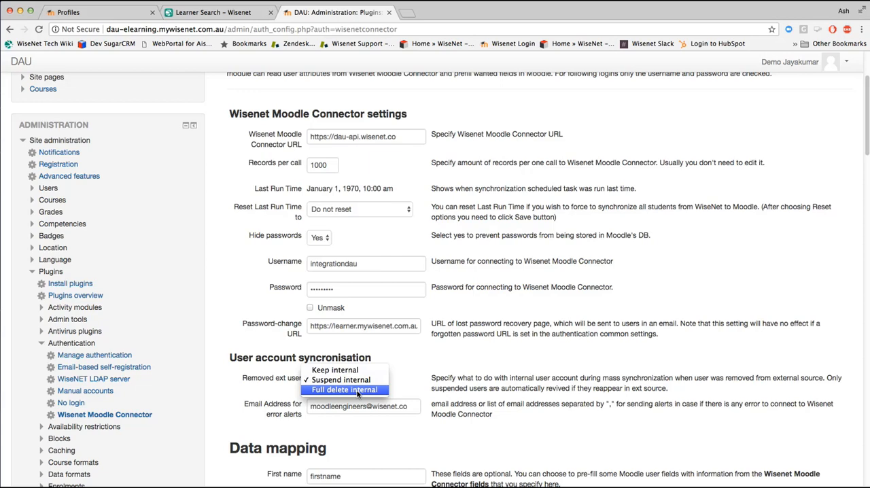
click(299, 417)
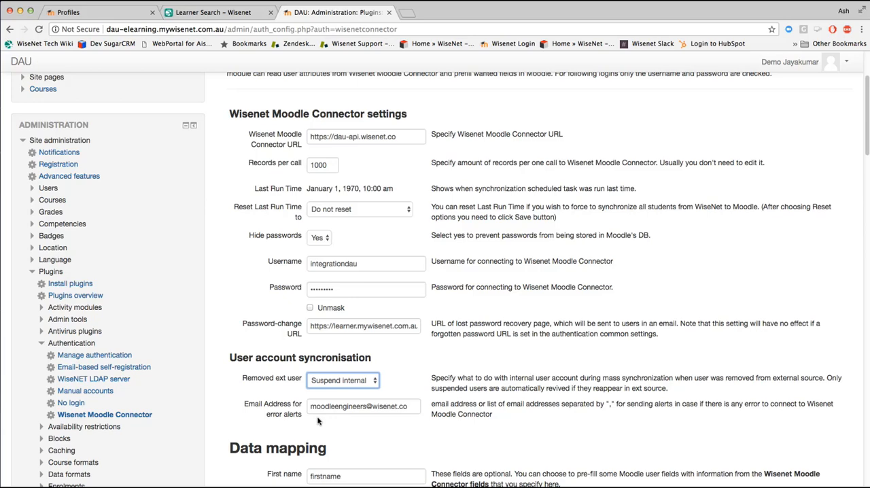
Step: Review the connector's data mapping fields with their update and lock options, from First name through Department
scroll(332, 425, down, 5)
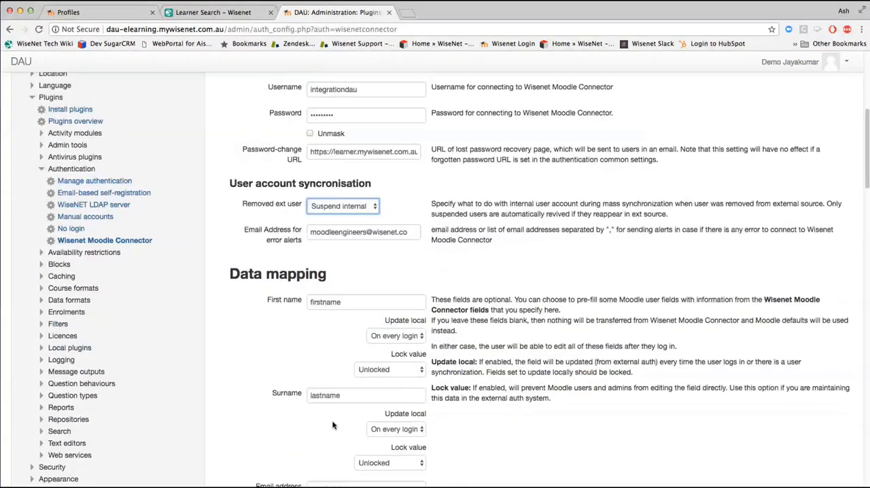
scroll(332, 425, down, 4)
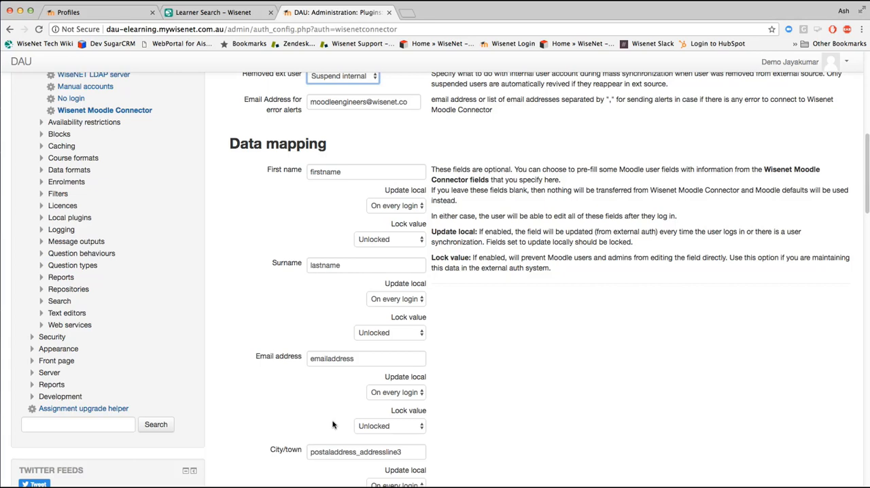
scroll(465, 401, down, 10)
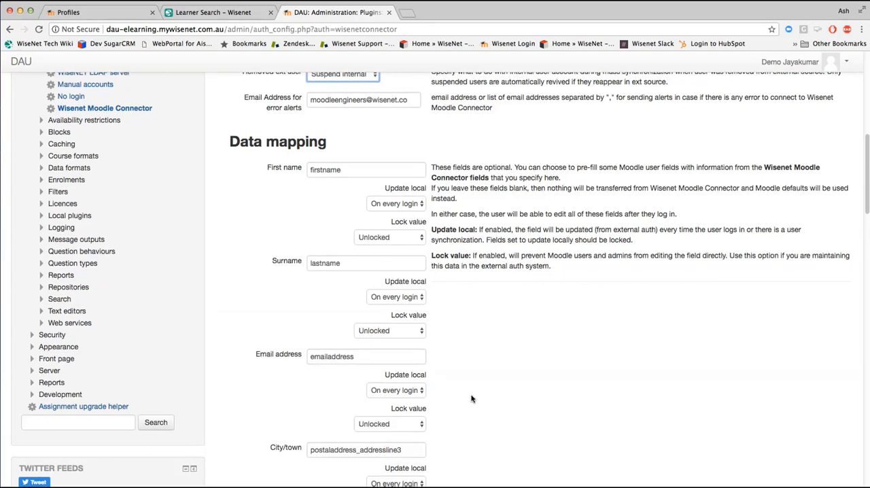
scroll(473, 399, down, 20)
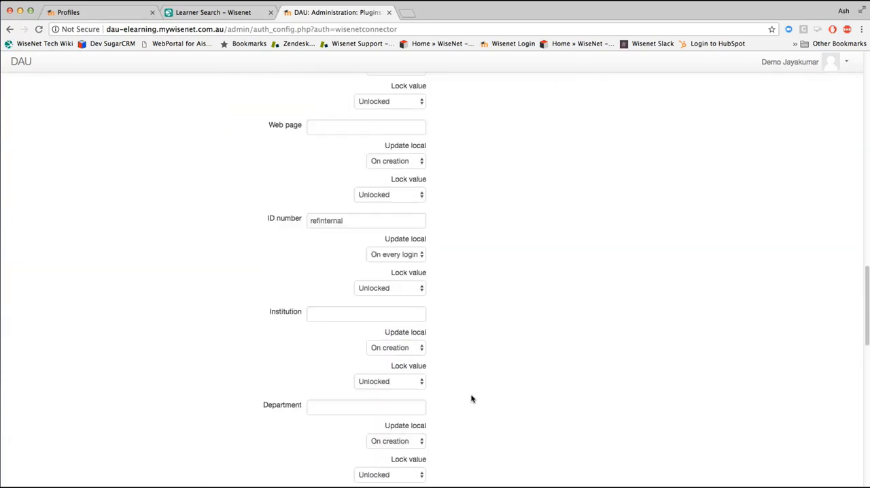